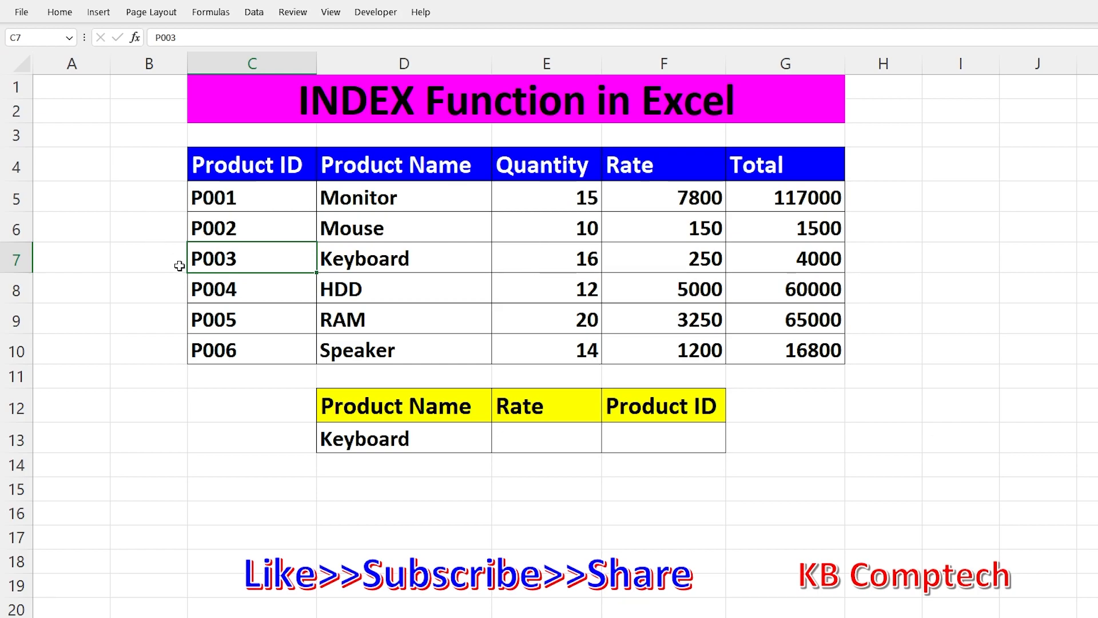
drag(408, 189, 417, 350)
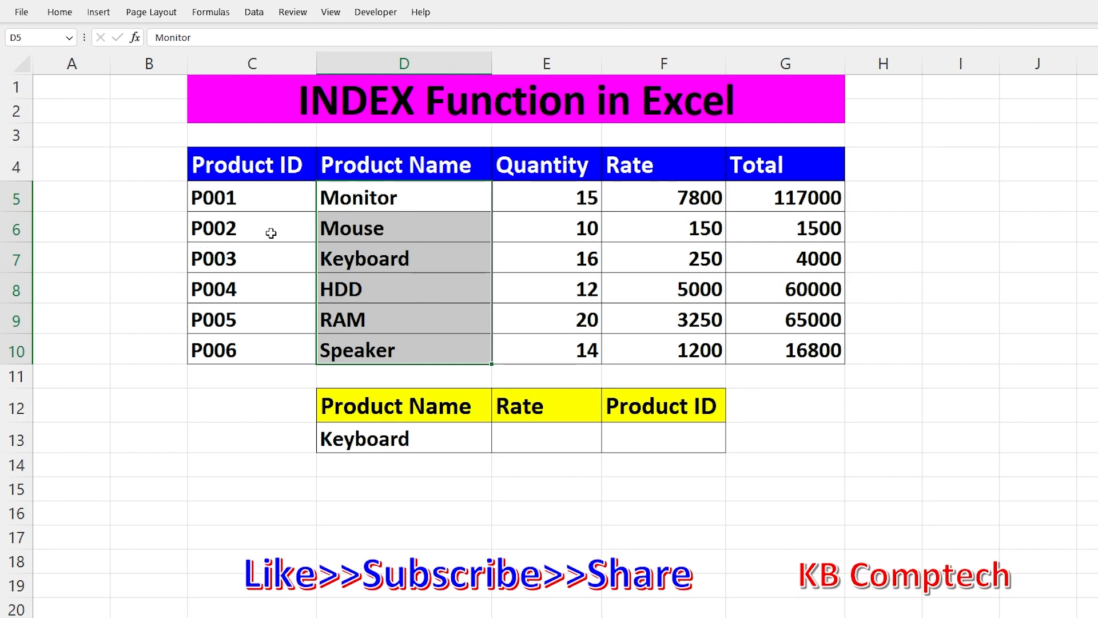
drag(244, 166, 225, 339)
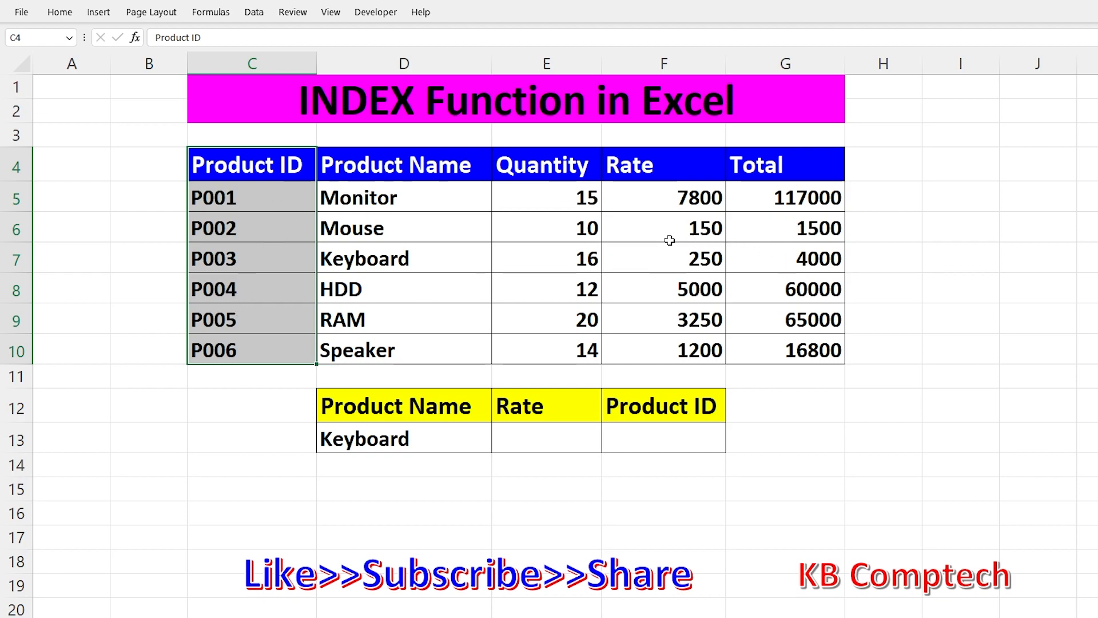
click(437, 258)
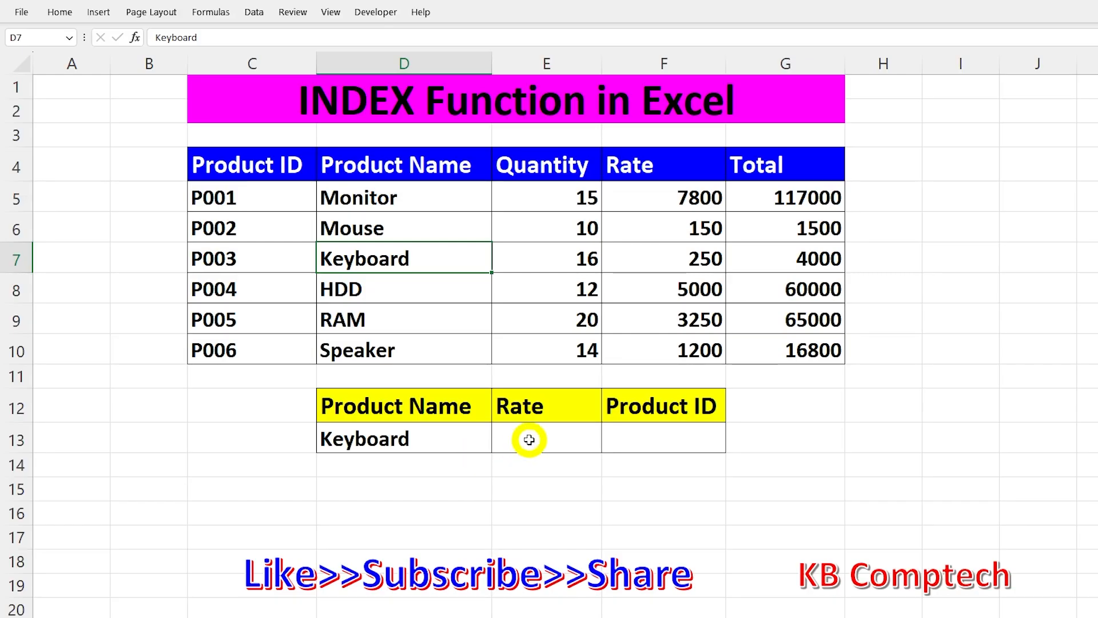
Look up the Keyboard's rate in E13 with =VLOOKUP(D13,D4:G10,3,0) and compare it with the product table
click(529, 439)
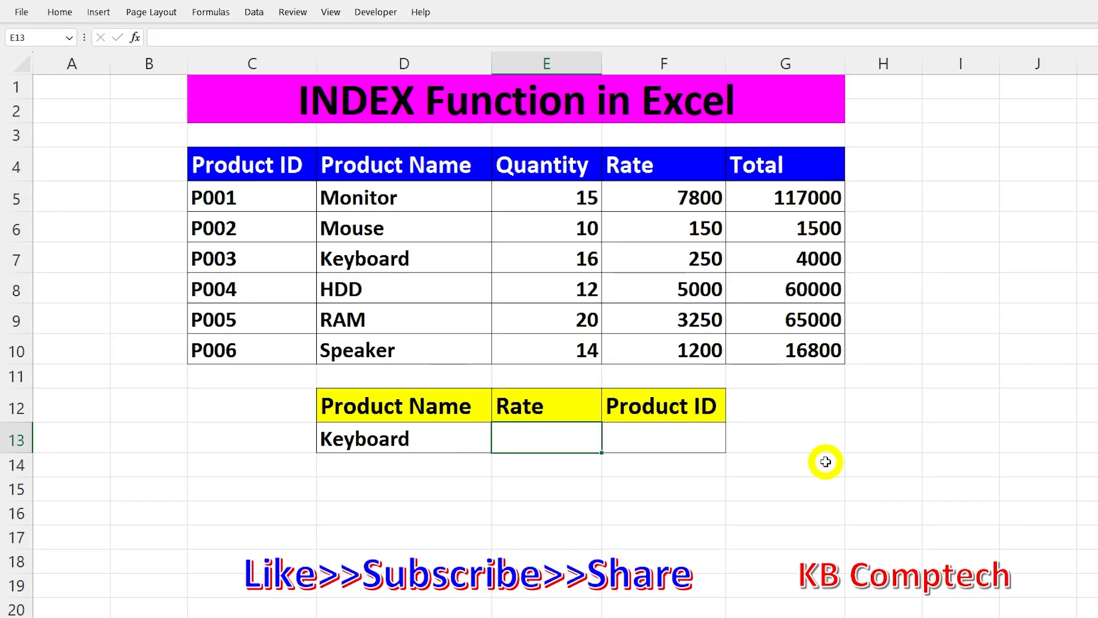
text(=VLOOKUP()
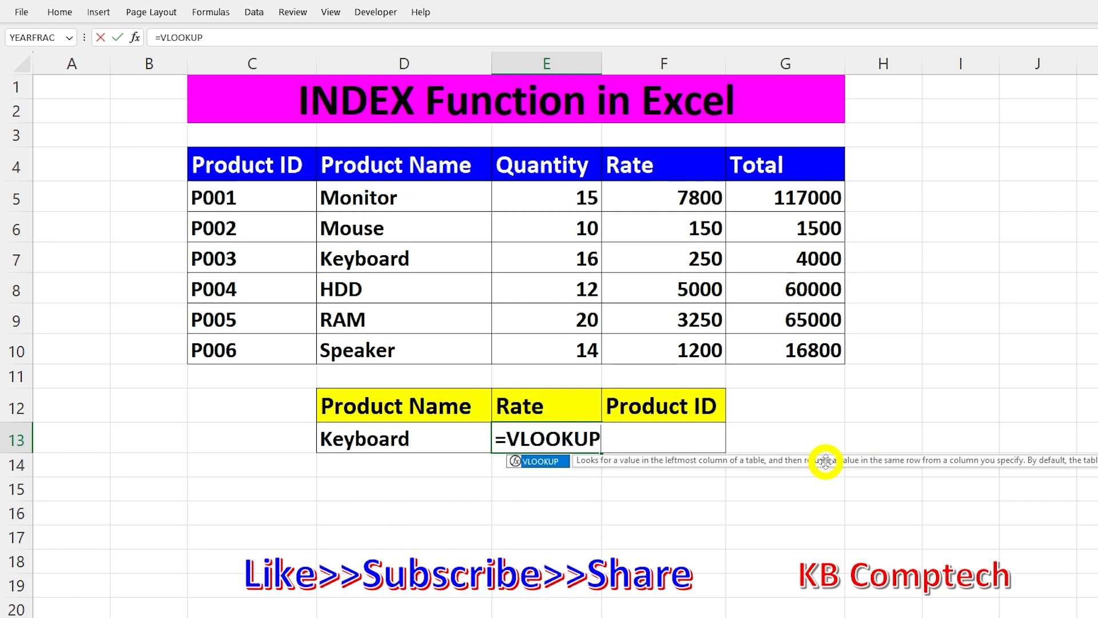
click(390, 439)
text(,)
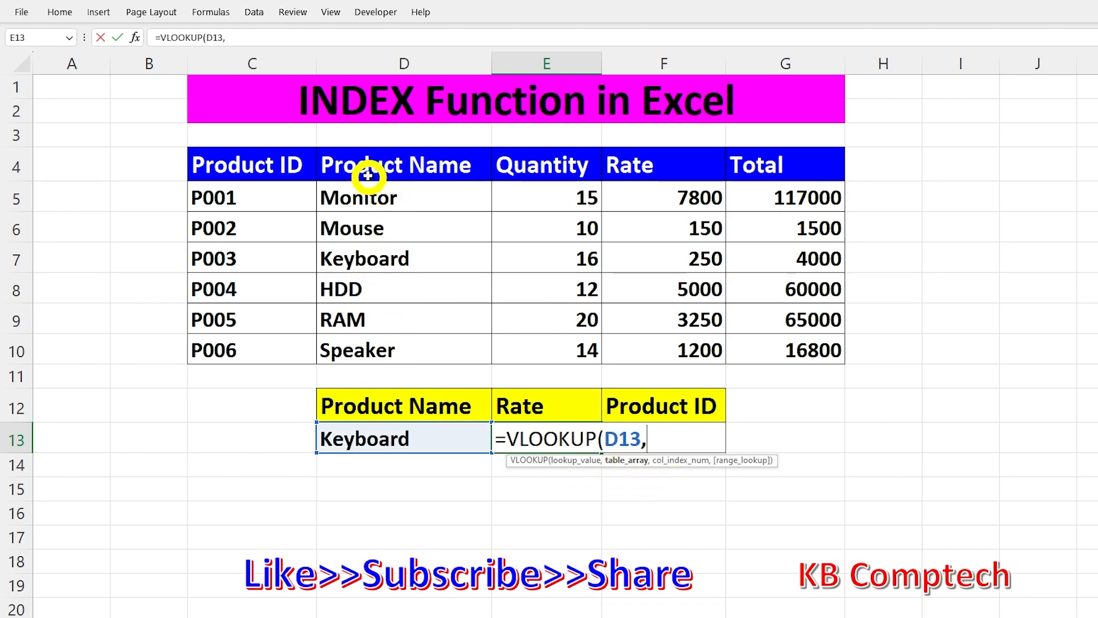
drag(357, 167, 792, 343)
text(,3)
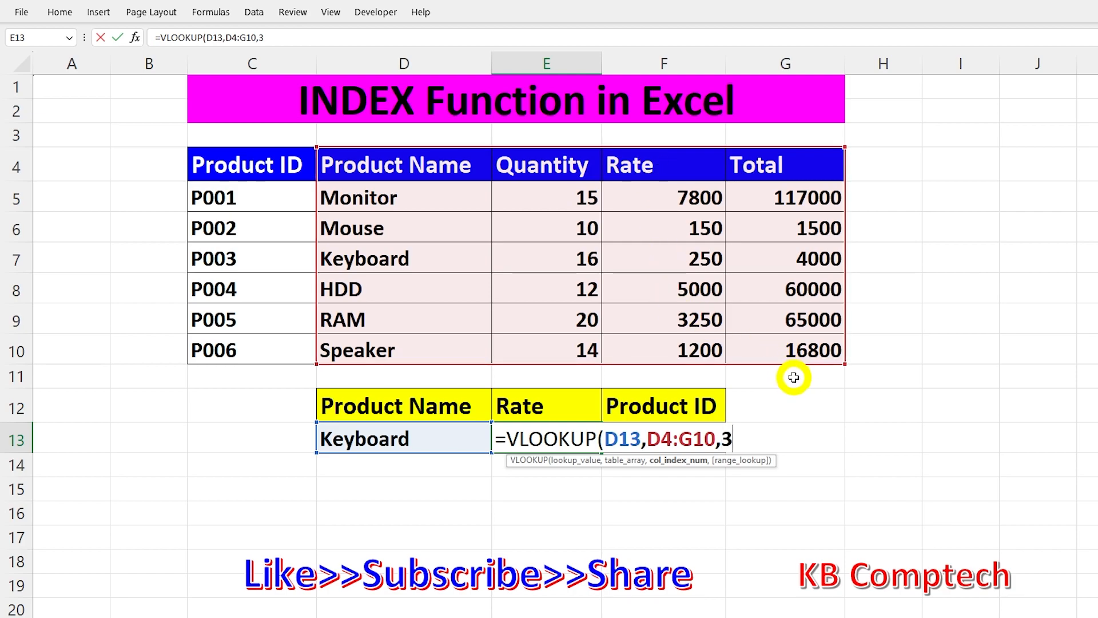
text(,)
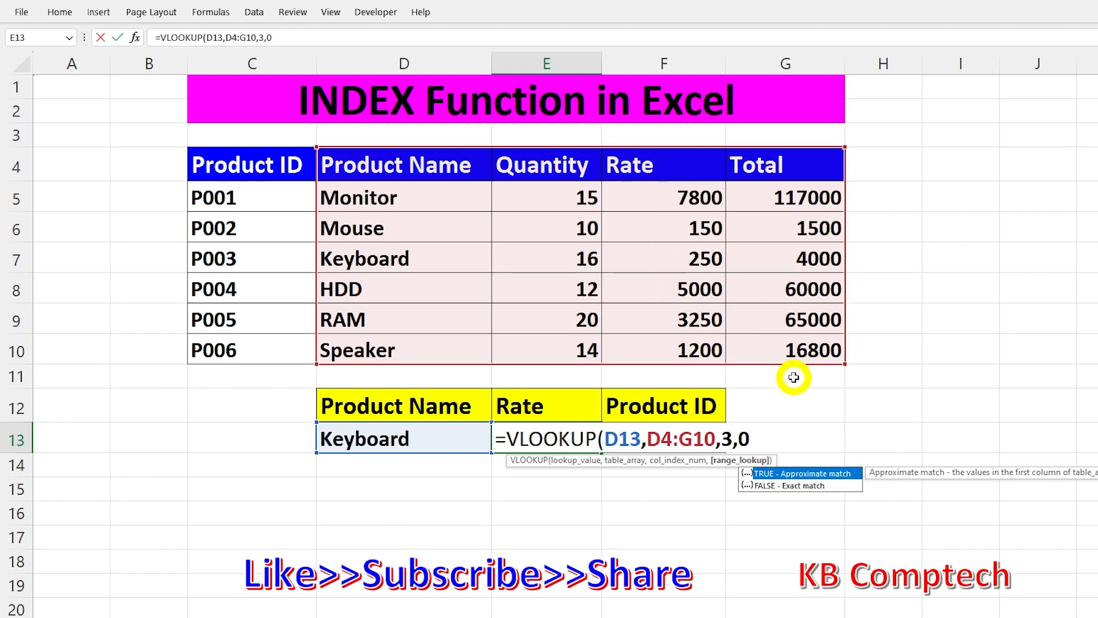
text(0))
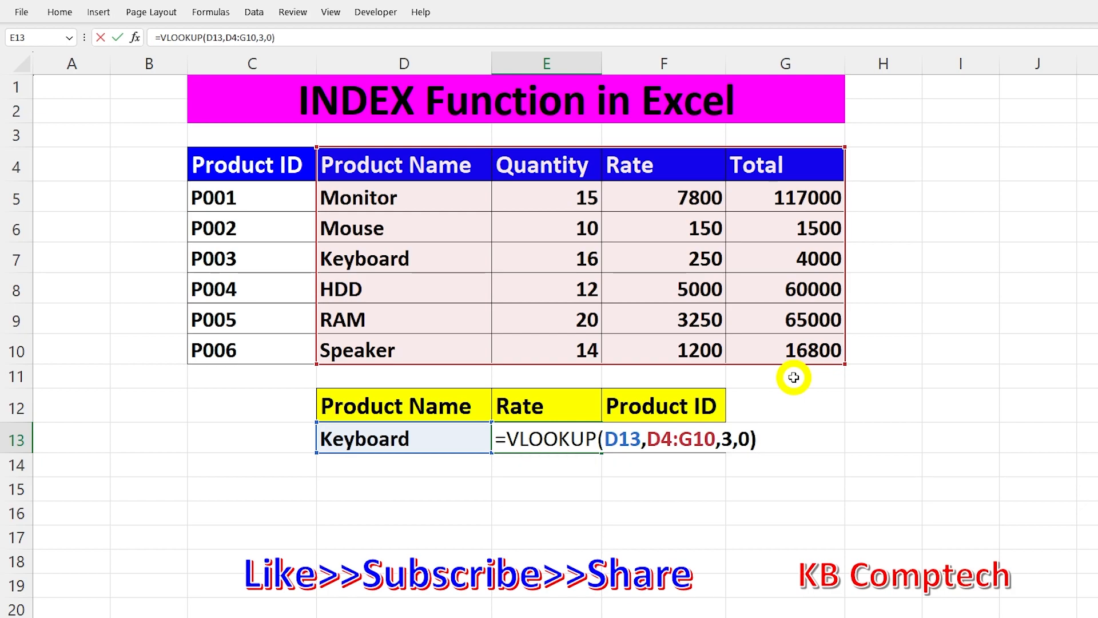
key(Return)
click(580, 439)
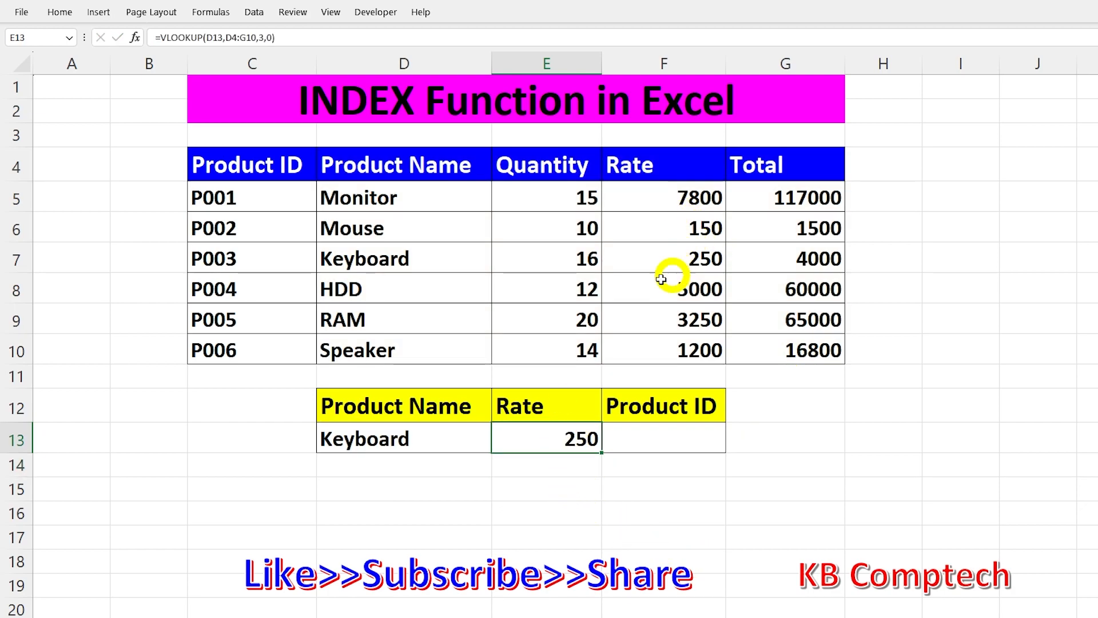
drag(544, 262, 719, 263)
Change the product name in D13 to RAM and check the looked-up rate against the RAM row
click(452, 442)
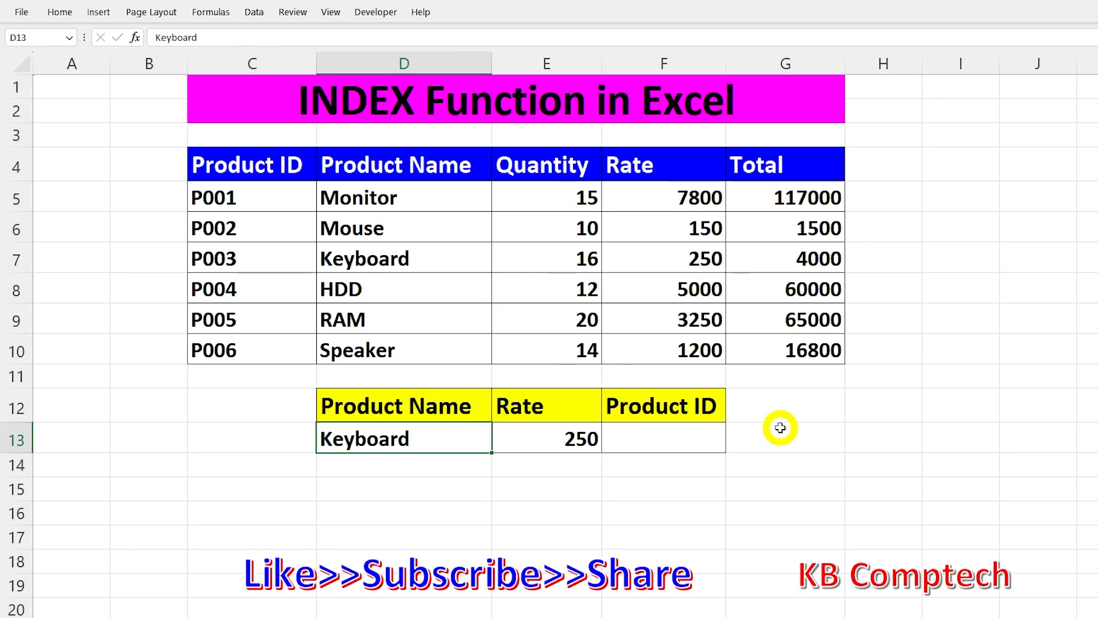
text(ra)
key(BackSpace)
key(BackSpace)
text(RAM)
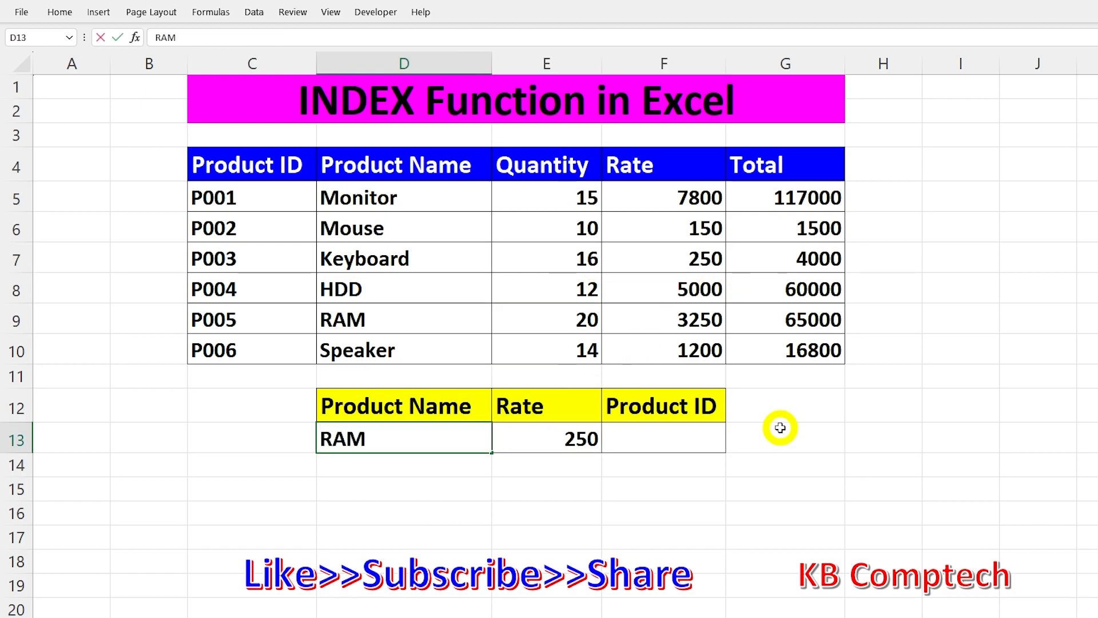
key(Return)
click(561, 319)
click(708, 321)
click(404, 437)
click(560, 441)
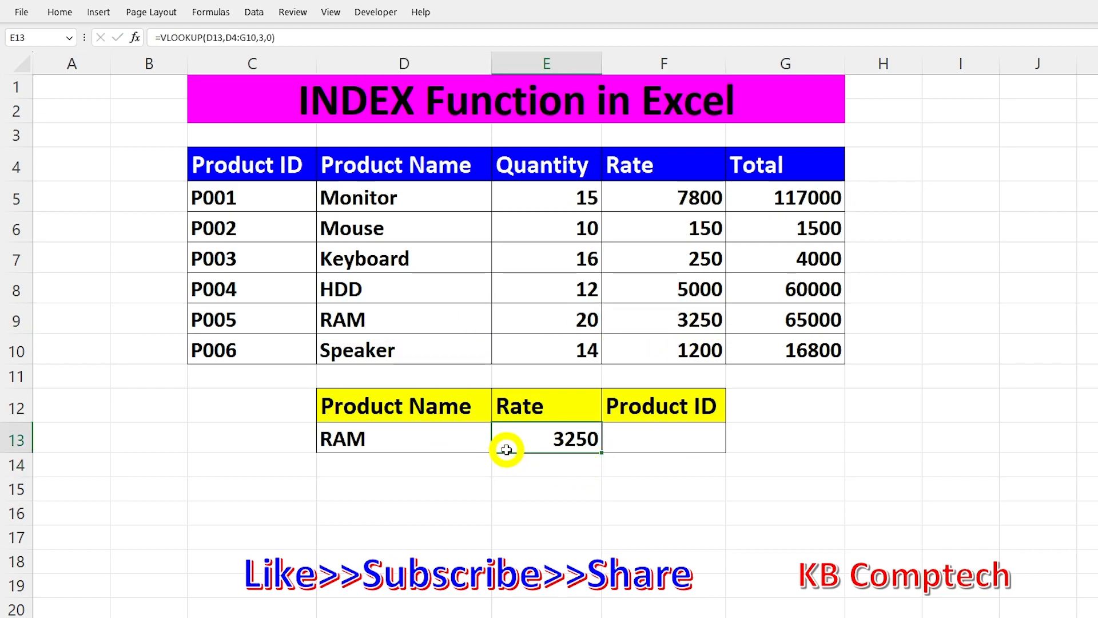
click(664, 433)
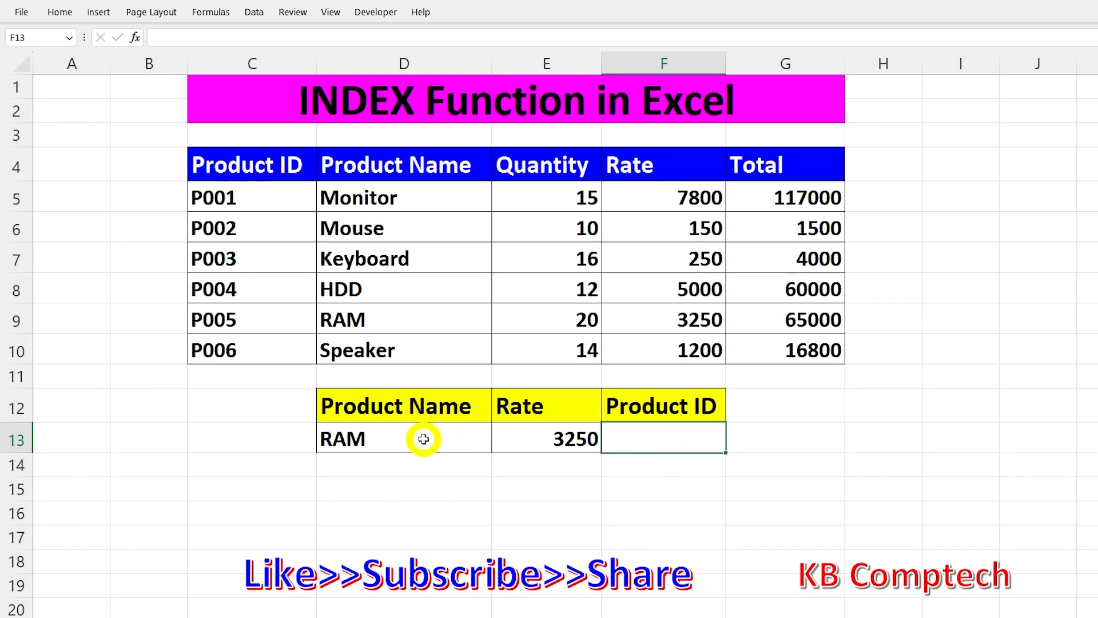
drag(387, 170, 392, 350)
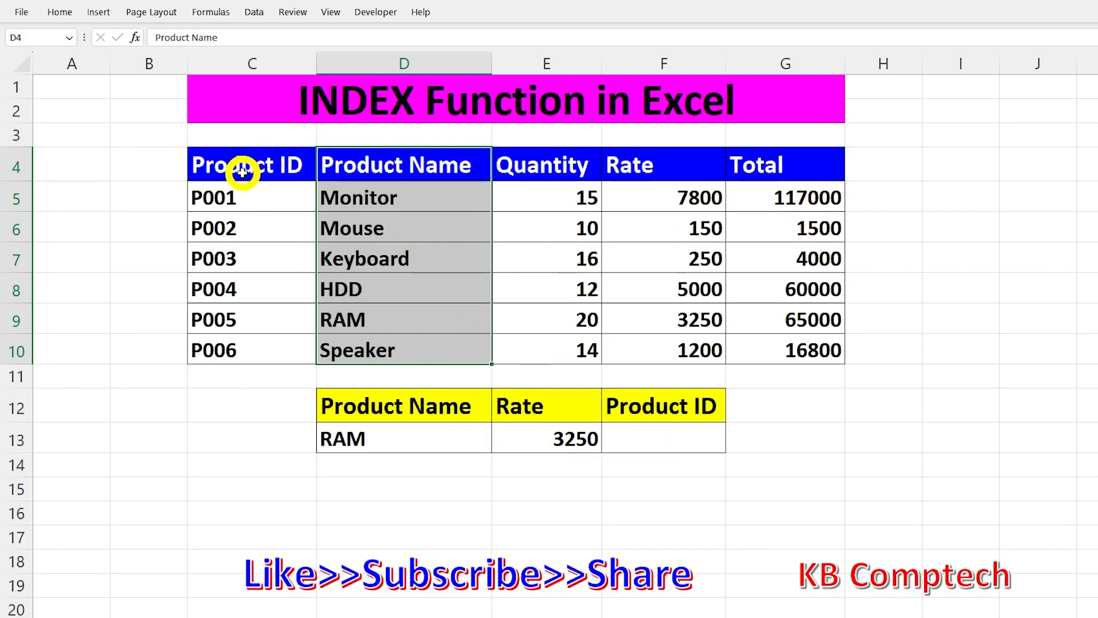
click(395, 235)
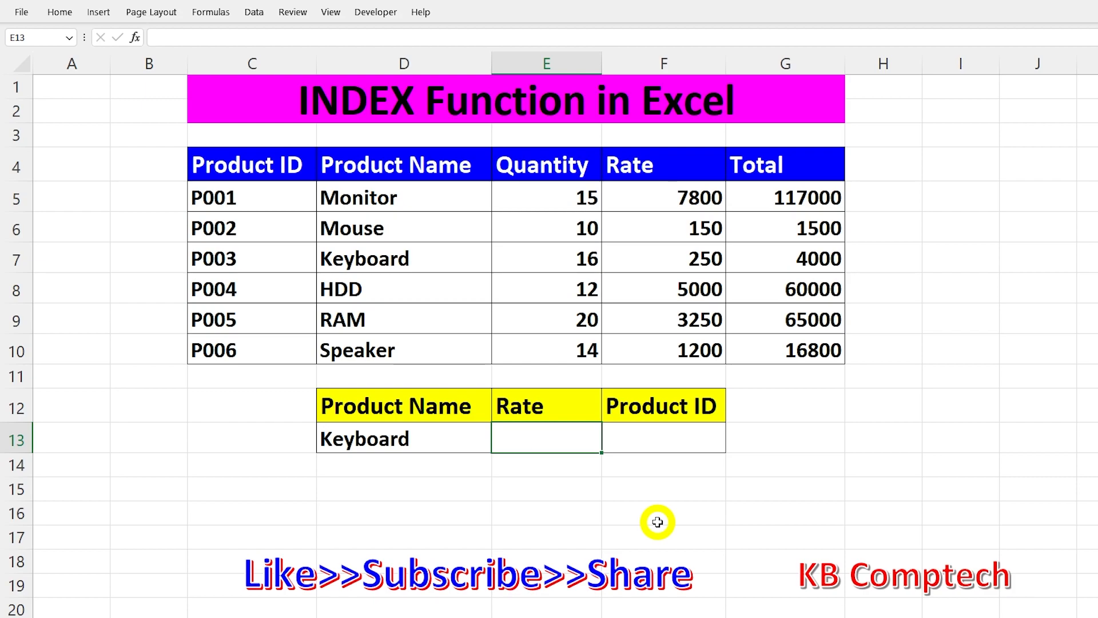
Enter =INDEX(C4:G10,4,4) in E13 to return the Keyboard's rate from the product table
text(INDEX()
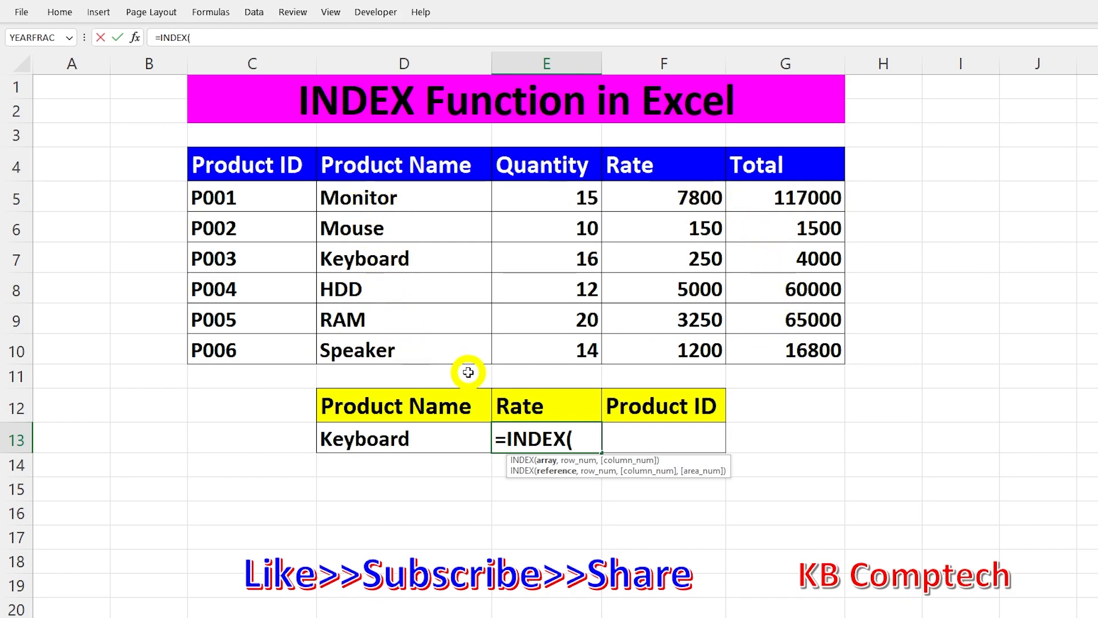
drag(223, 176, 763, 343)
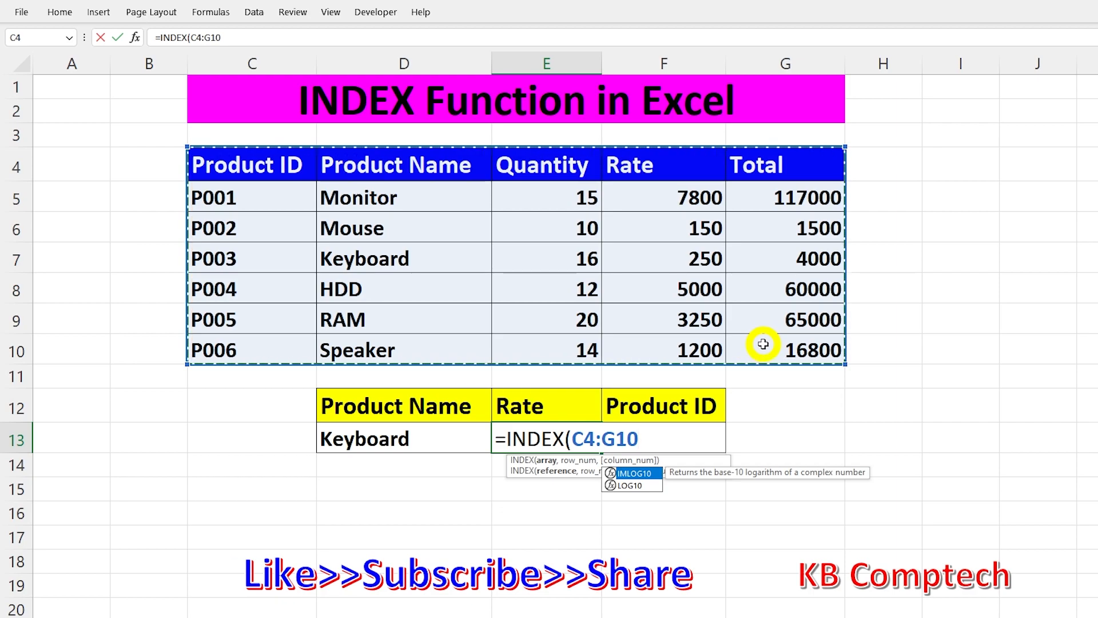
text(,)
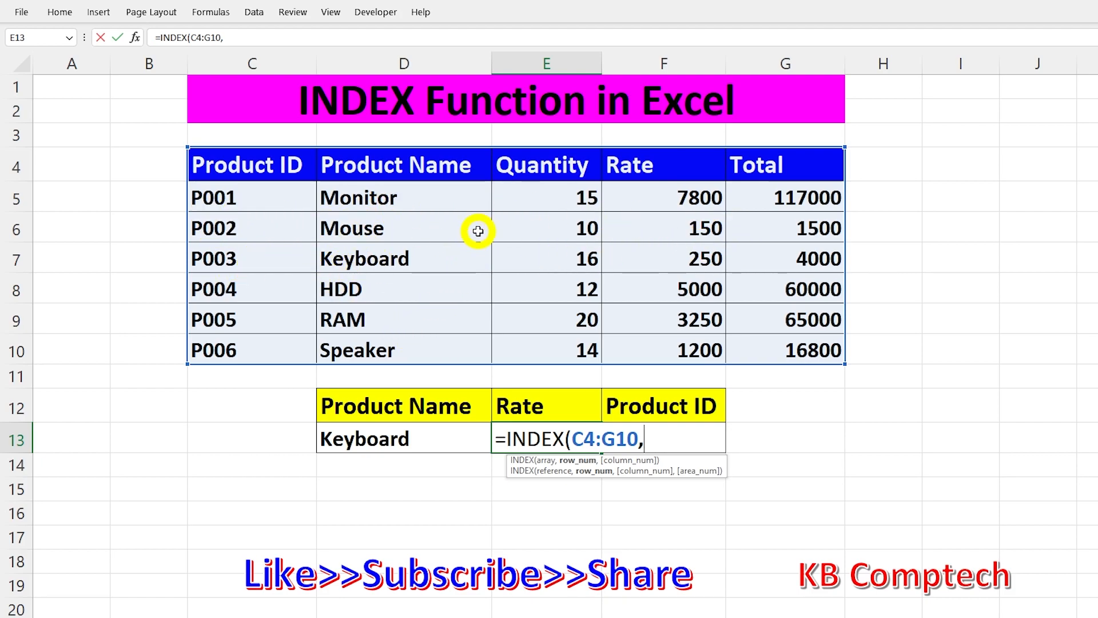
text(,4)
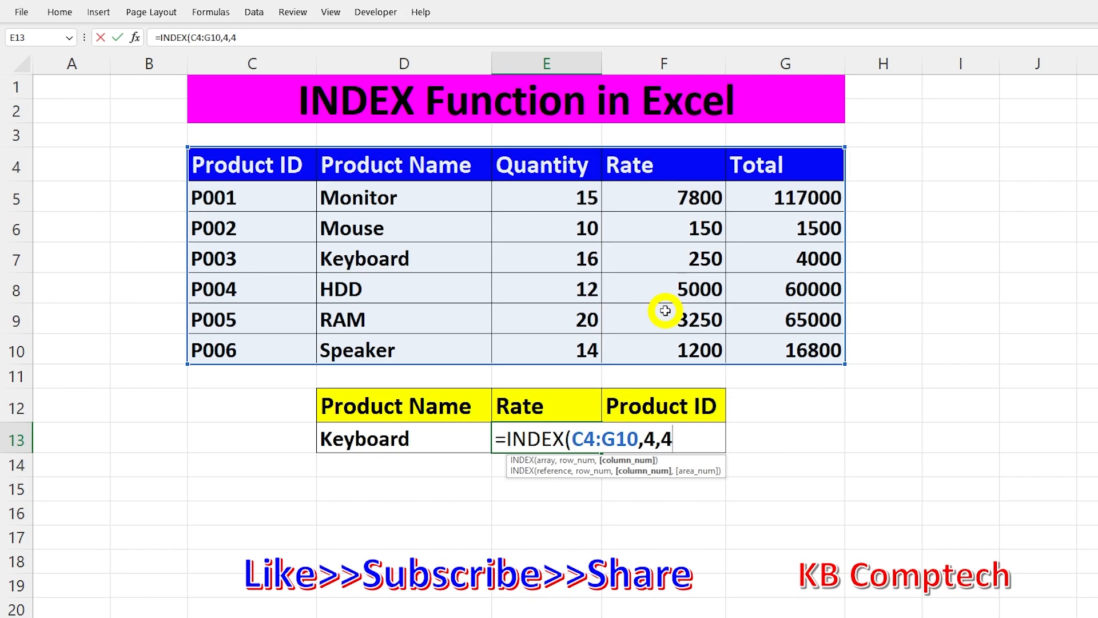
key(Return)
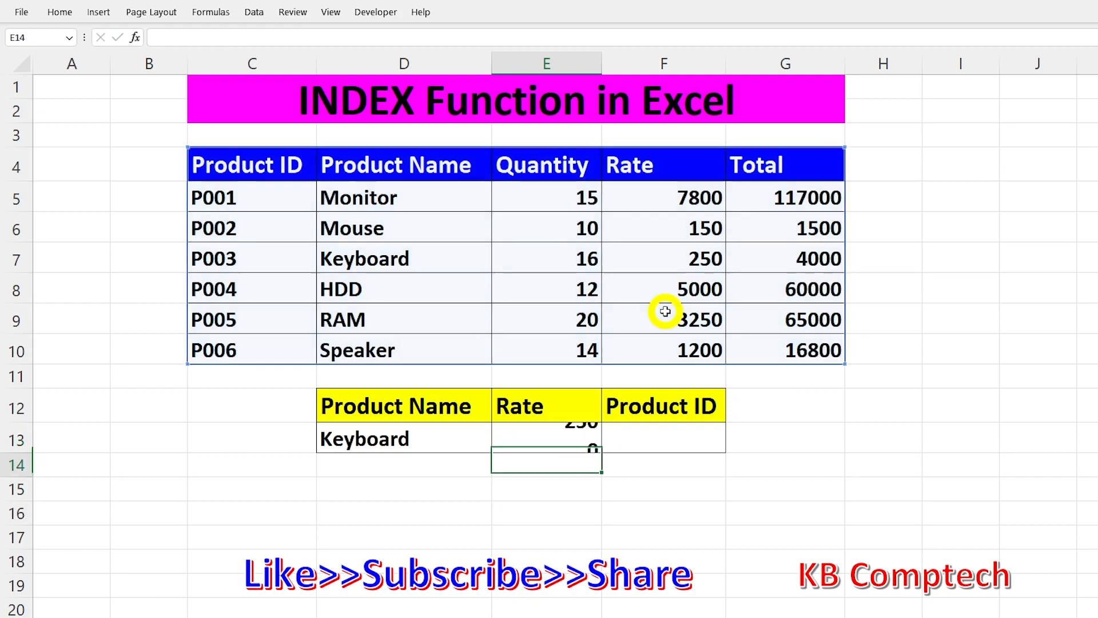
Compare the rate in E13 and its INDEX formula with the Keyboard row of the product table
click(432, 447)
click(542, 439)
click(444, 263)
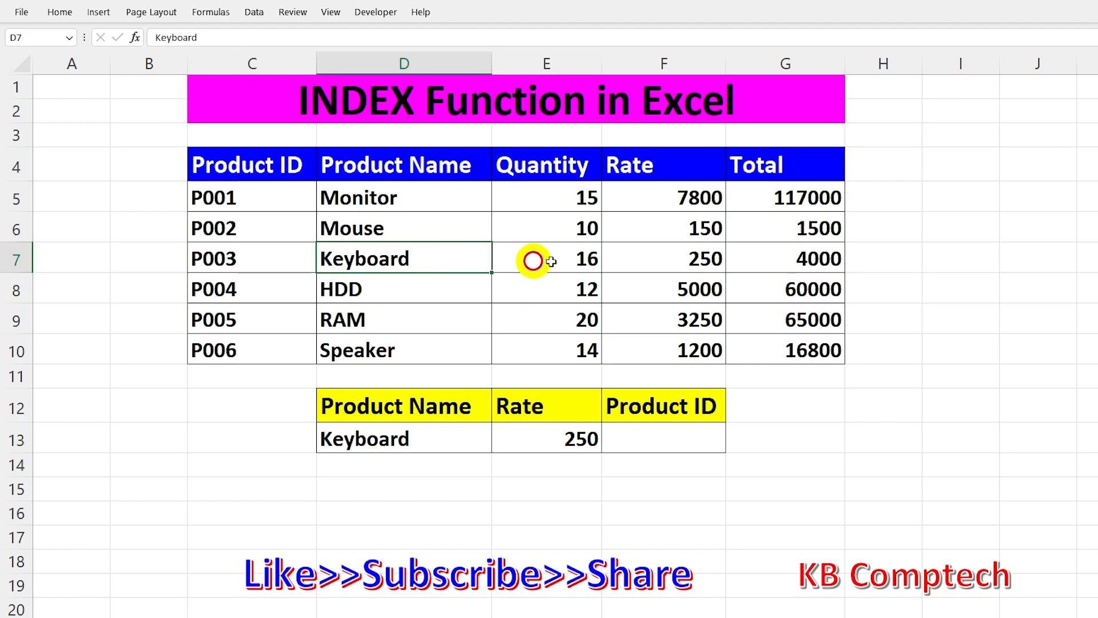
click(692, 258)
click(547, 444)
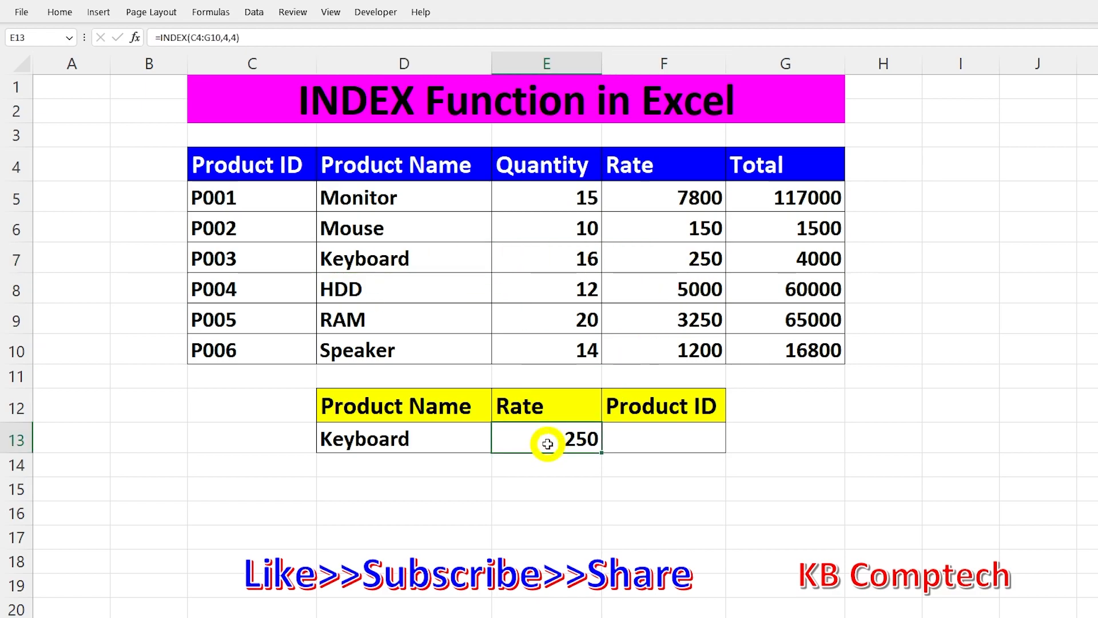
click(700, 263)
click(455, 265)
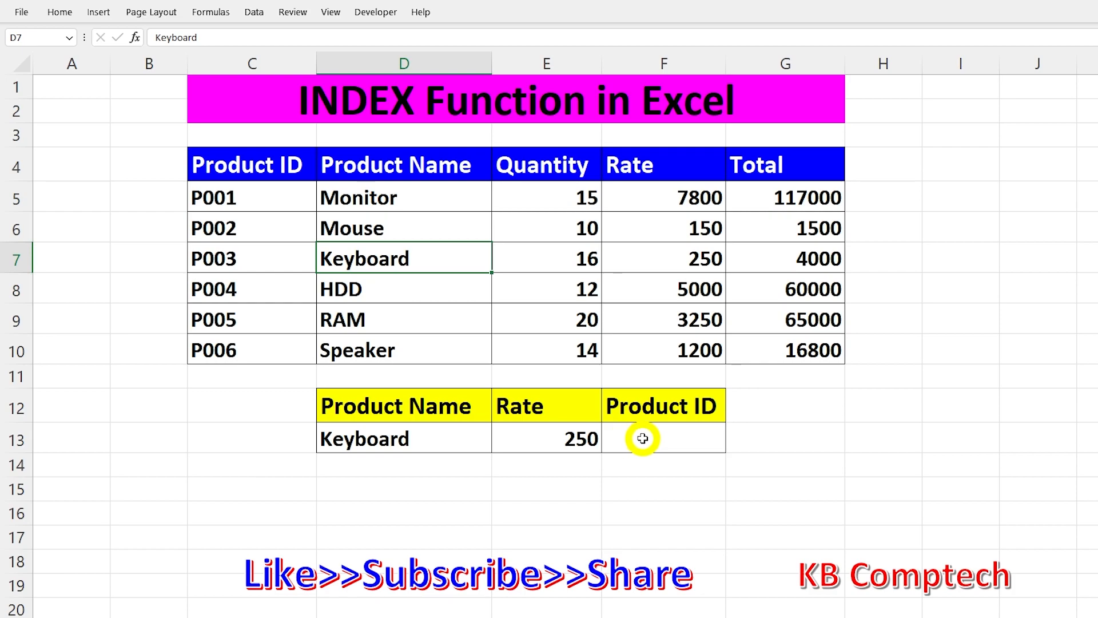
Enter =INDEX(C4:G10,4,1) in F13 to return the Keyboard's product ID
click(642, 438)
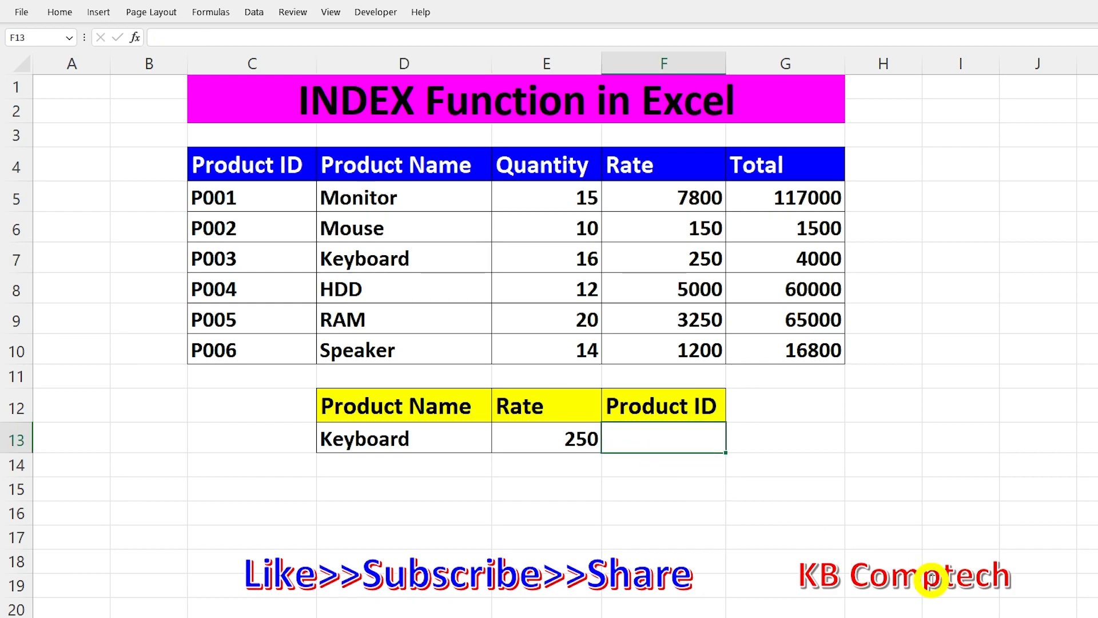
text(=INDEX()
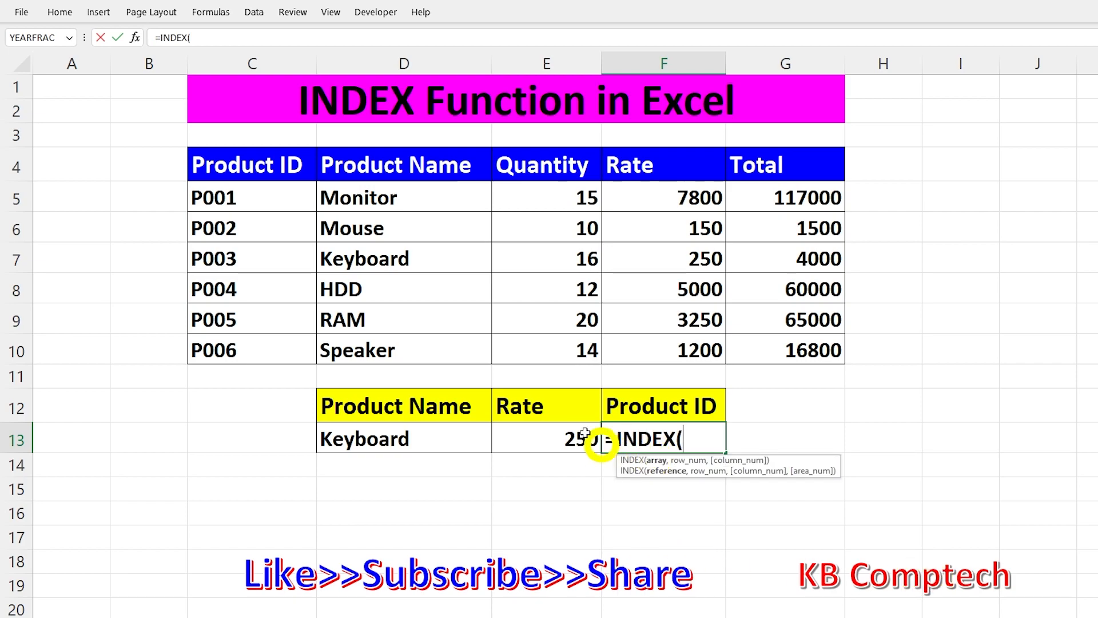
drag(216, 171, 761, 351)
text(,)
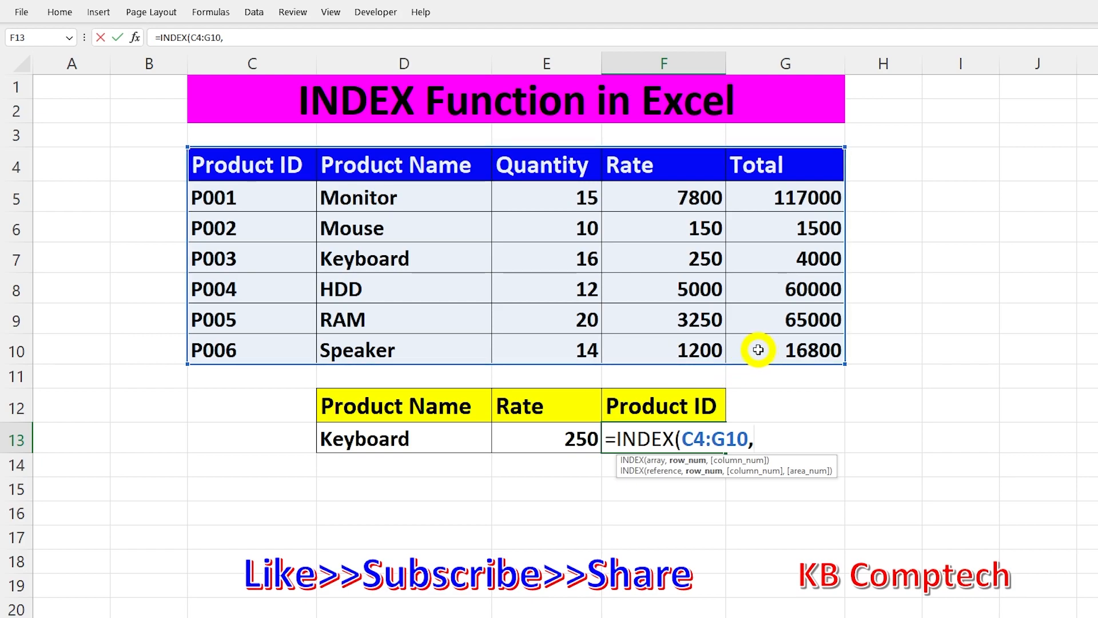
text(4,1)
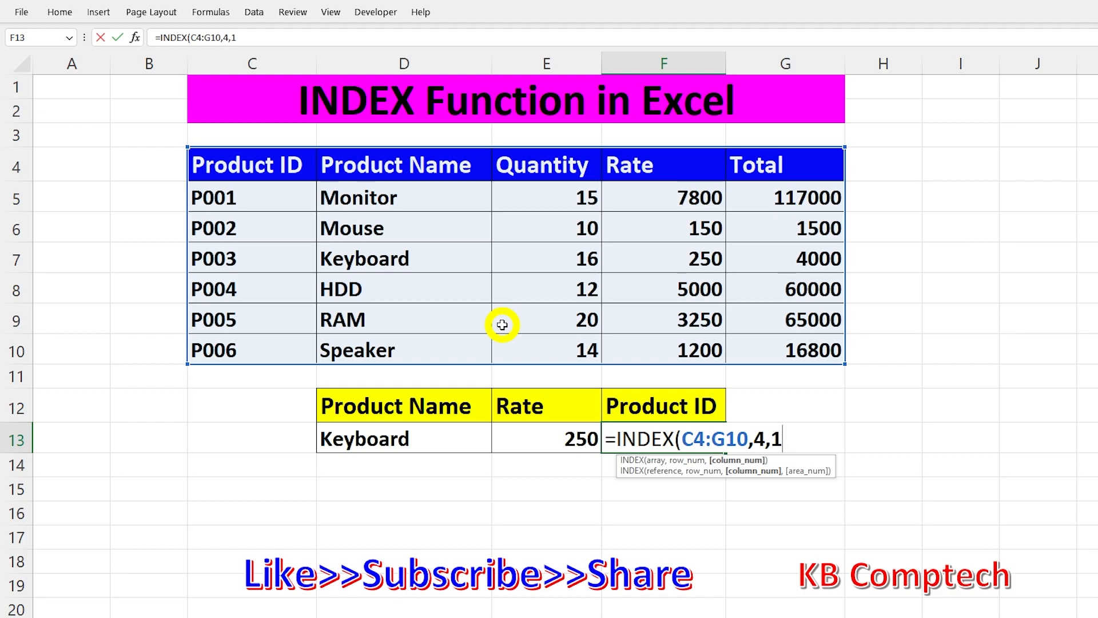
text())
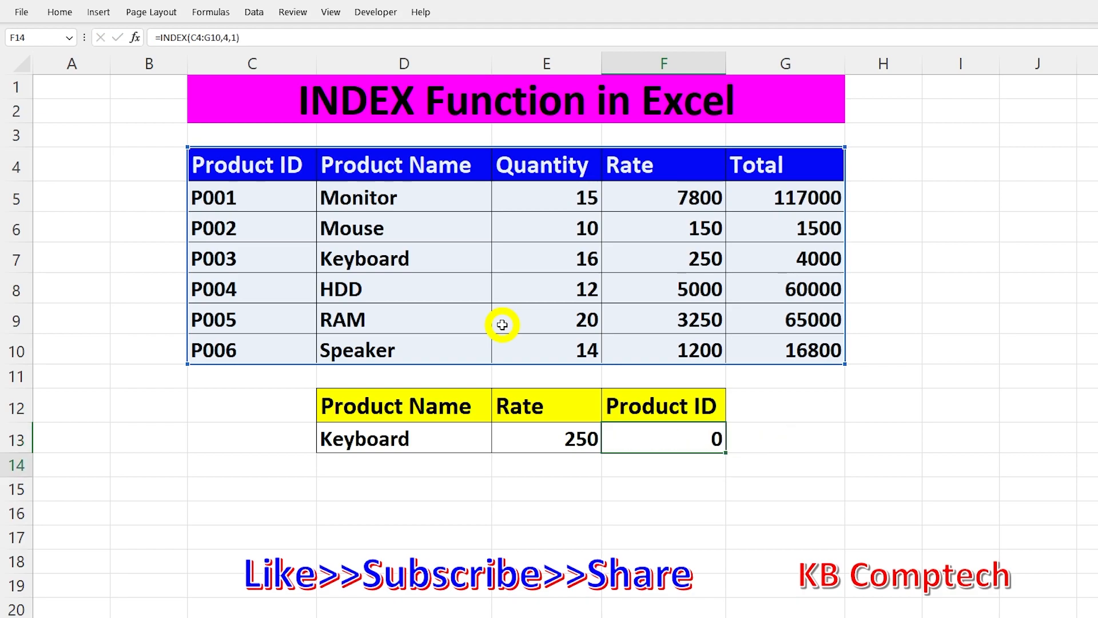
key(Return)
Check the product ID and rate results in row 13 against the Keyboard row of the table
click(354, 266)
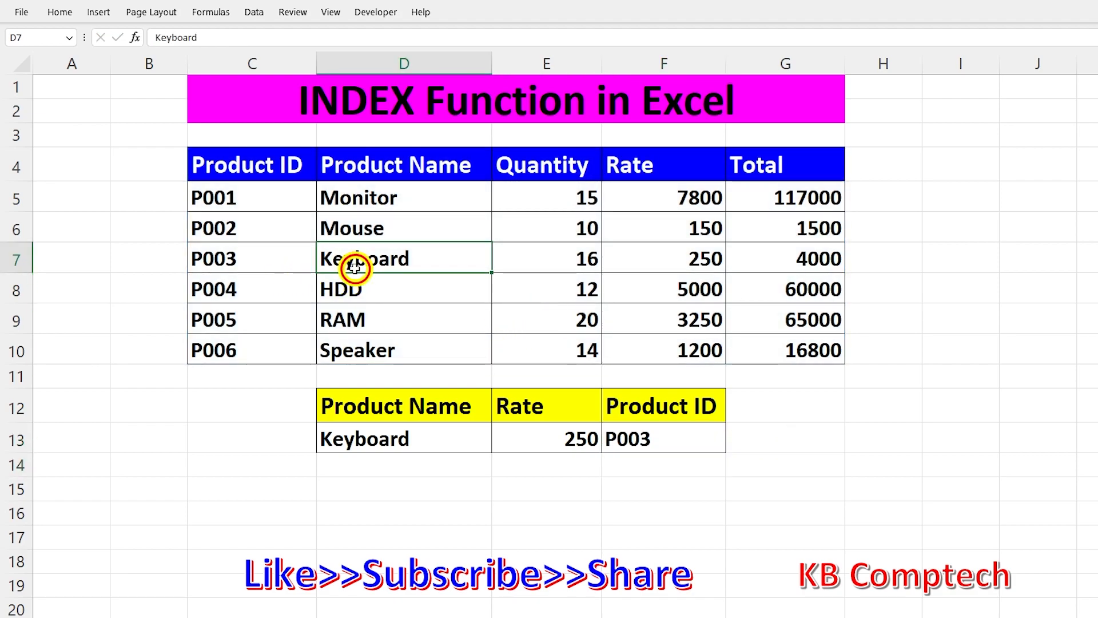
click(234, 260)
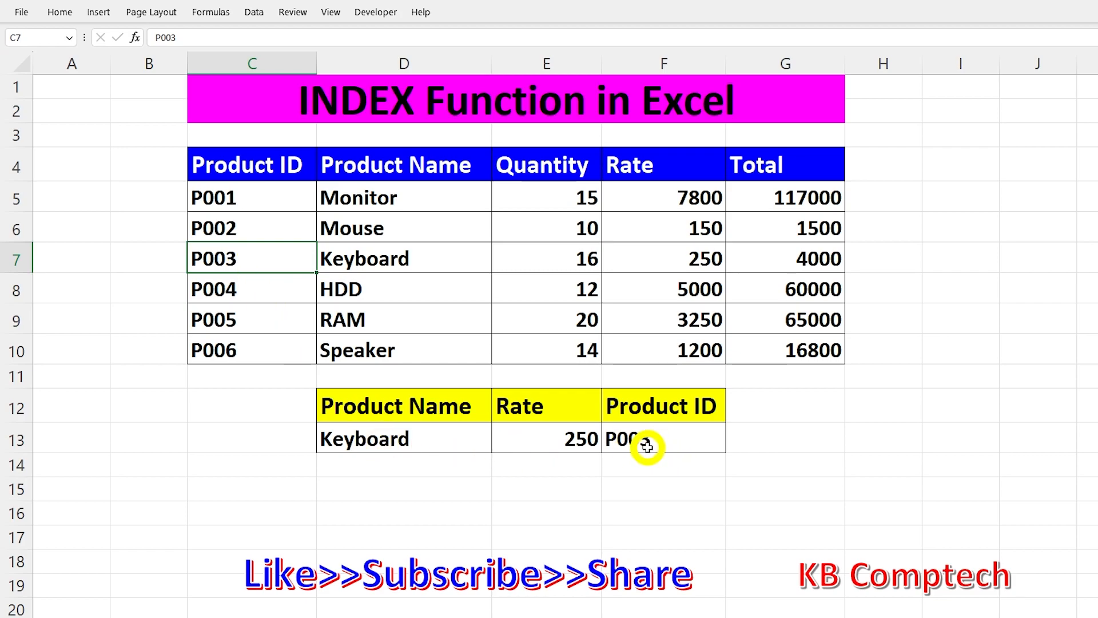
click(552, 442)
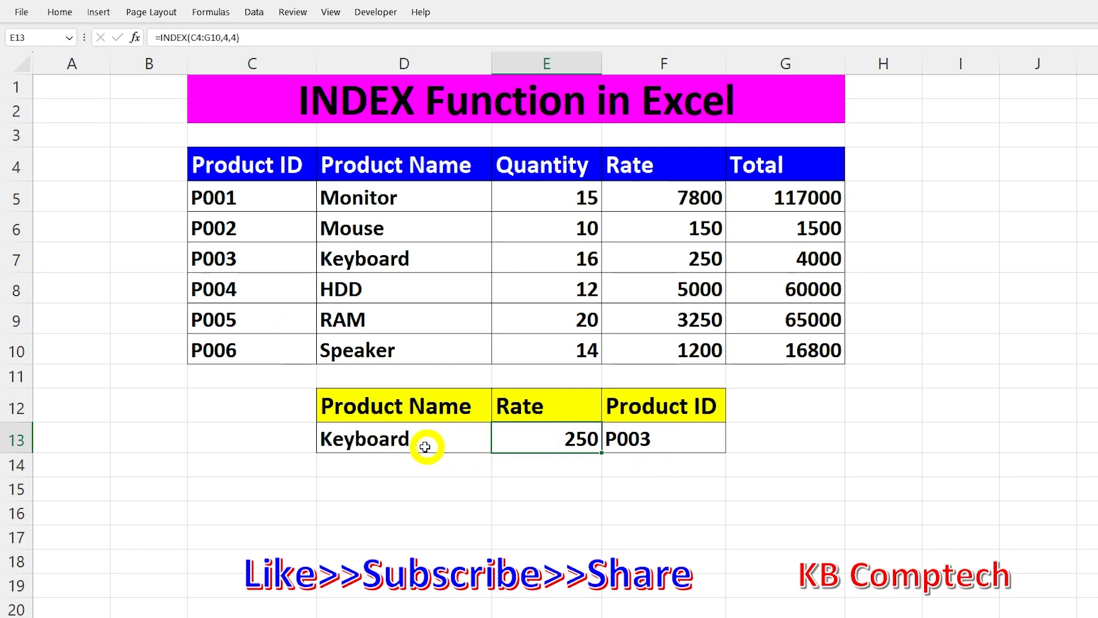
click(403, 441)
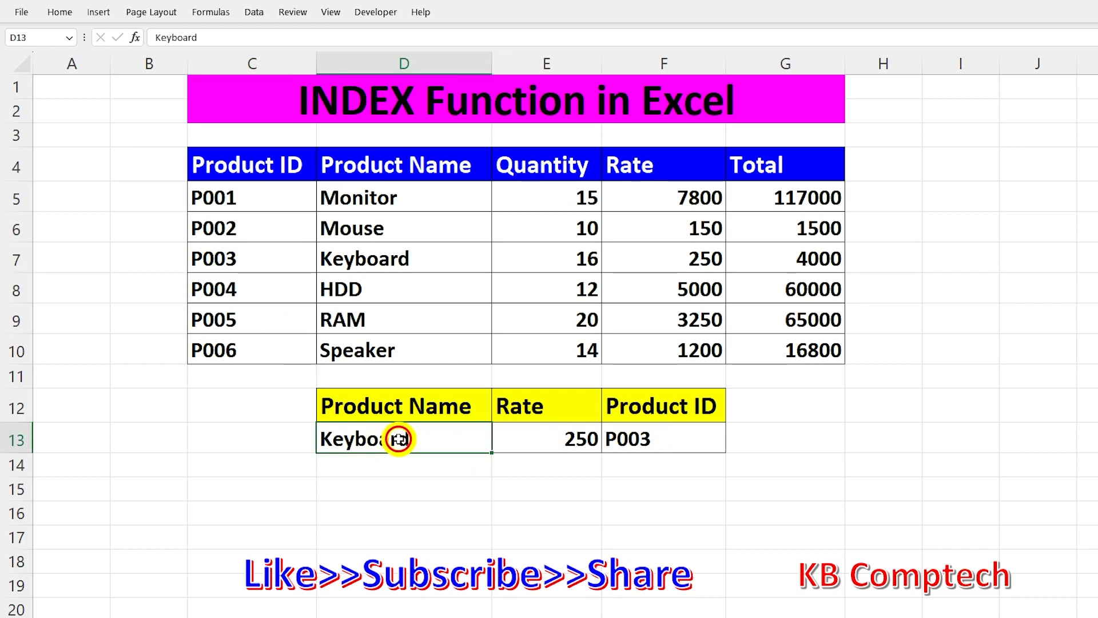
click(572, 444)
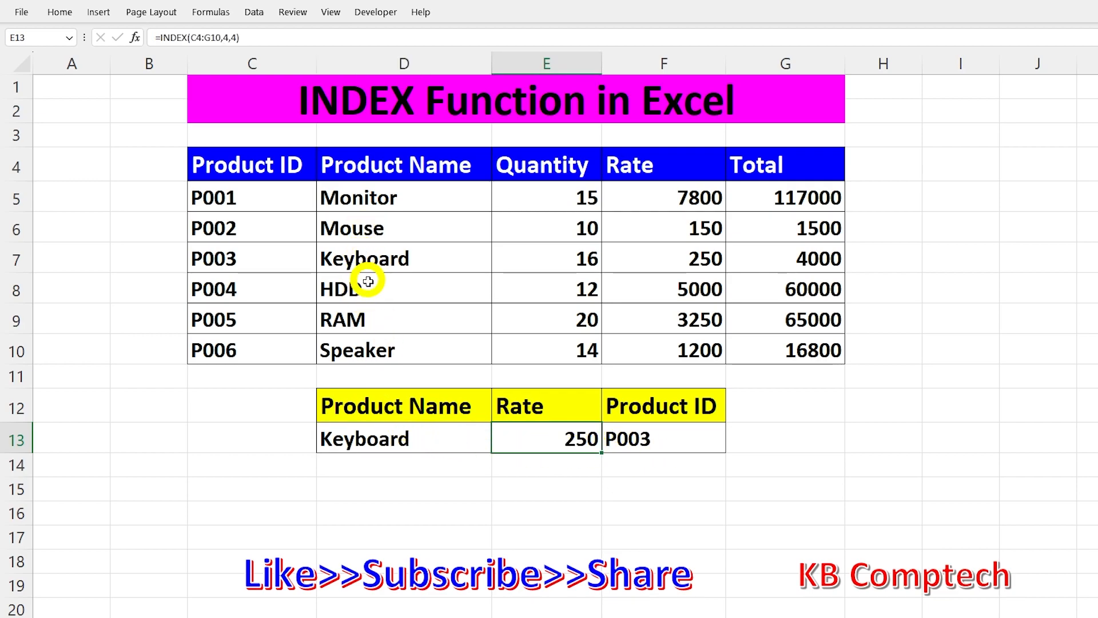